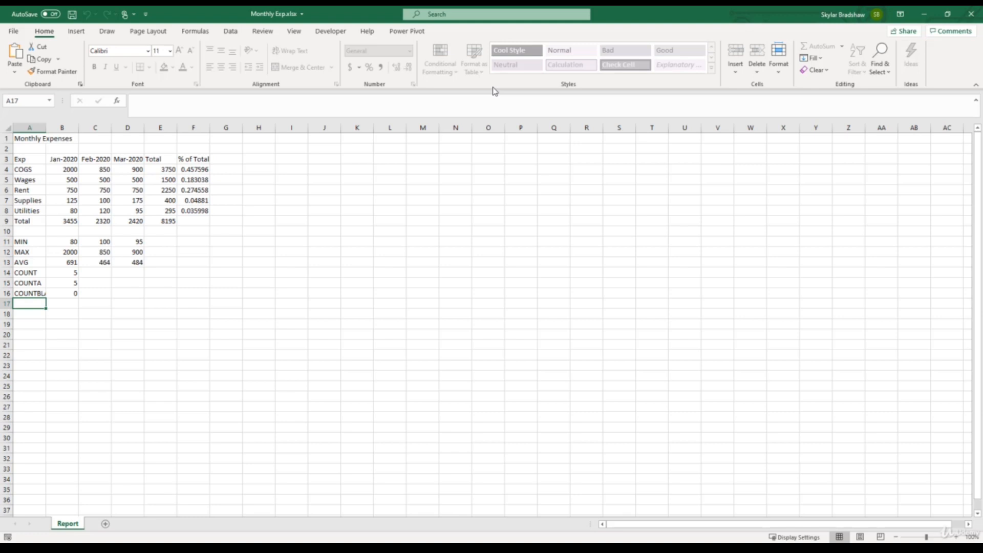
Step: Format the Monthly Expenses title in A1 as bold 18-point text and autofit the height of row 1
left_click(28, 139)
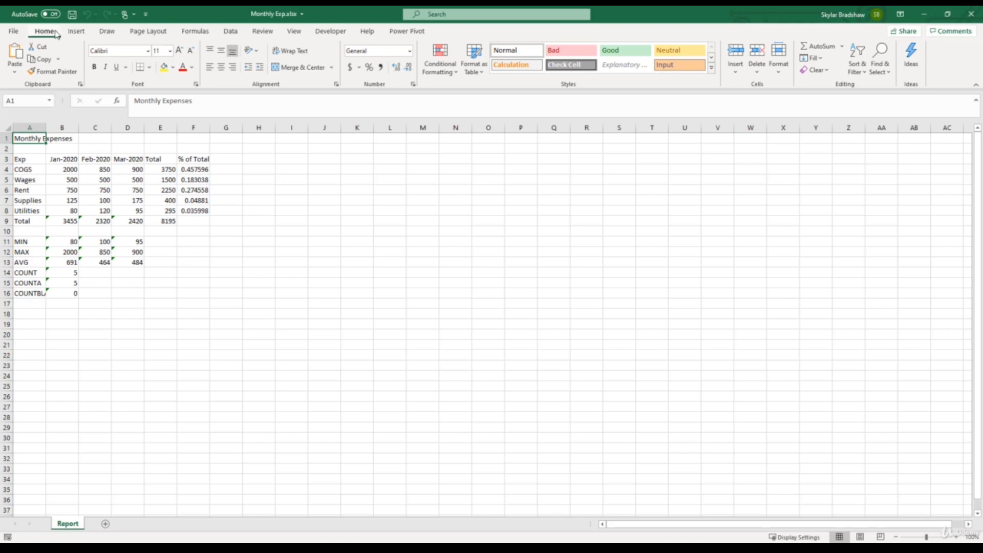
left_click(94, 67)
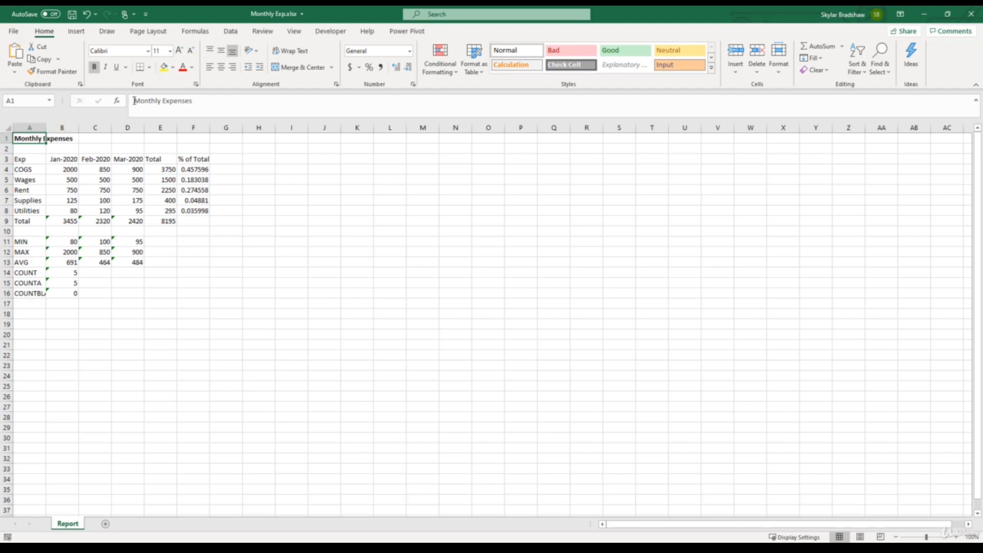
left_click(180, 51)
left_click(169, 51)
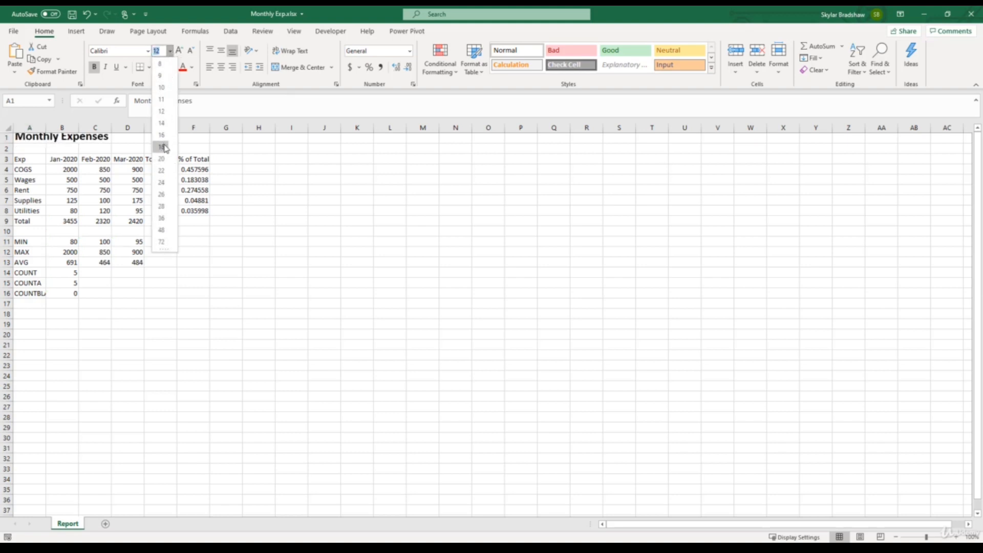
left_click(162, 147)
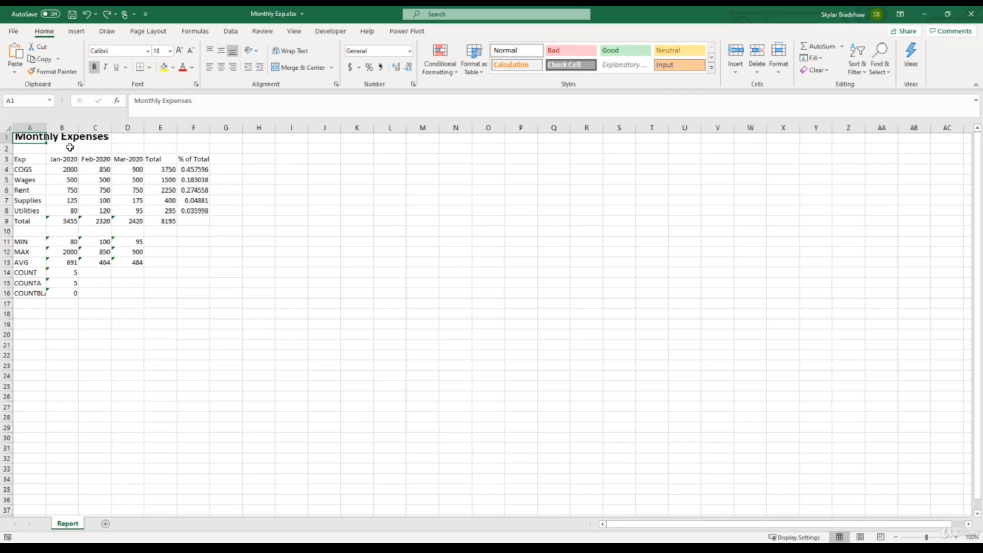
double_click(7, 143)
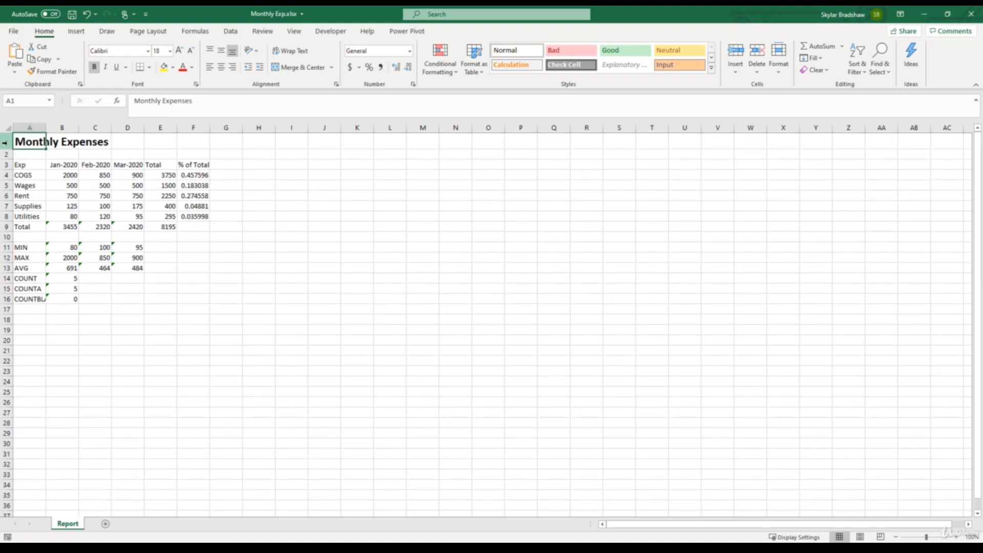
Step: Format the header row A3:F3 with a blue theme fill and bold white text
left_click_drag(25, 164, 185, 166)
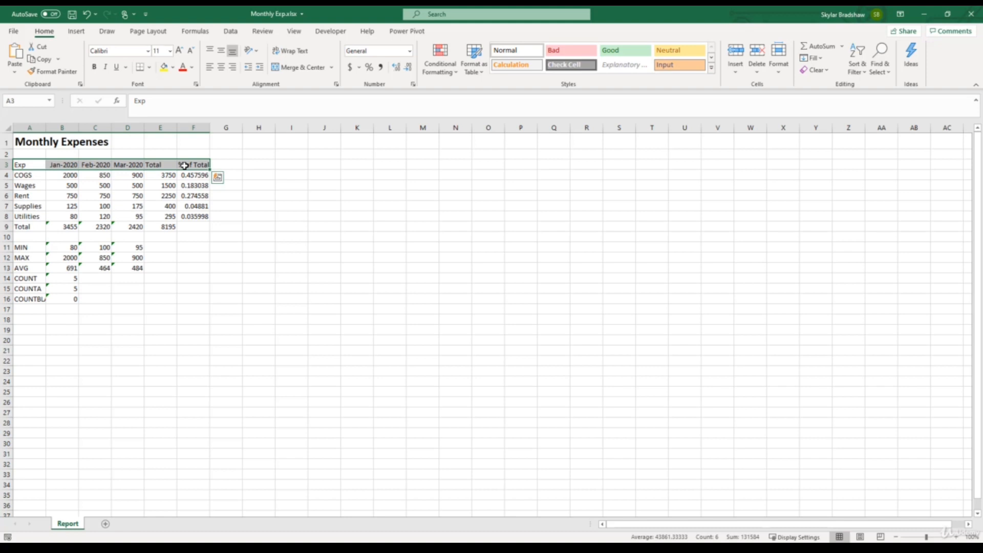
left_click(173, 69)
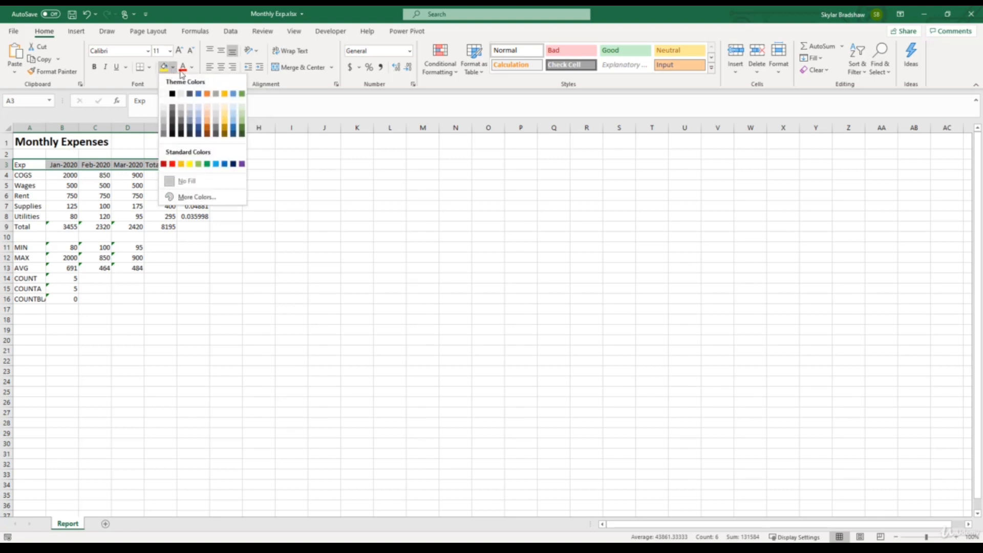
left_click(199, 95)
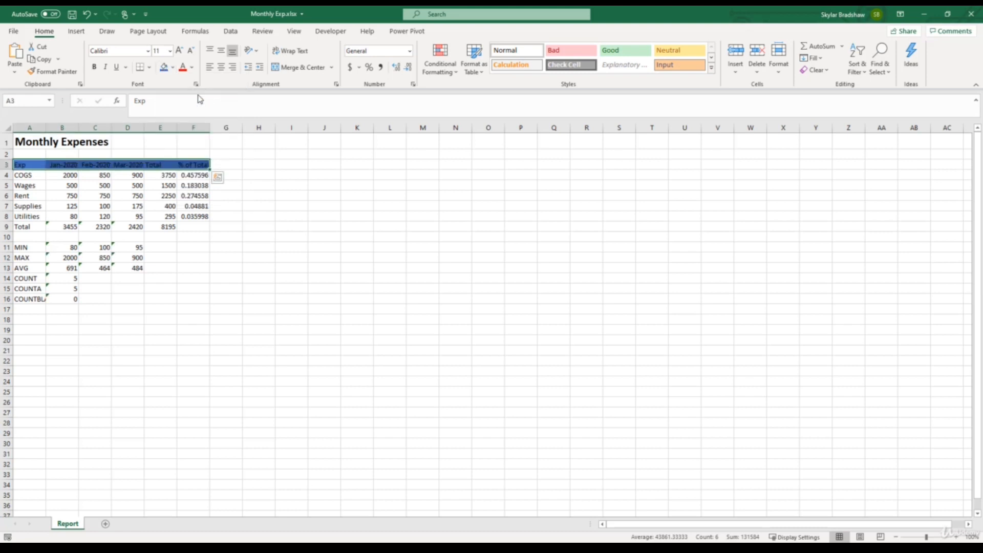
left_click(192, 71)
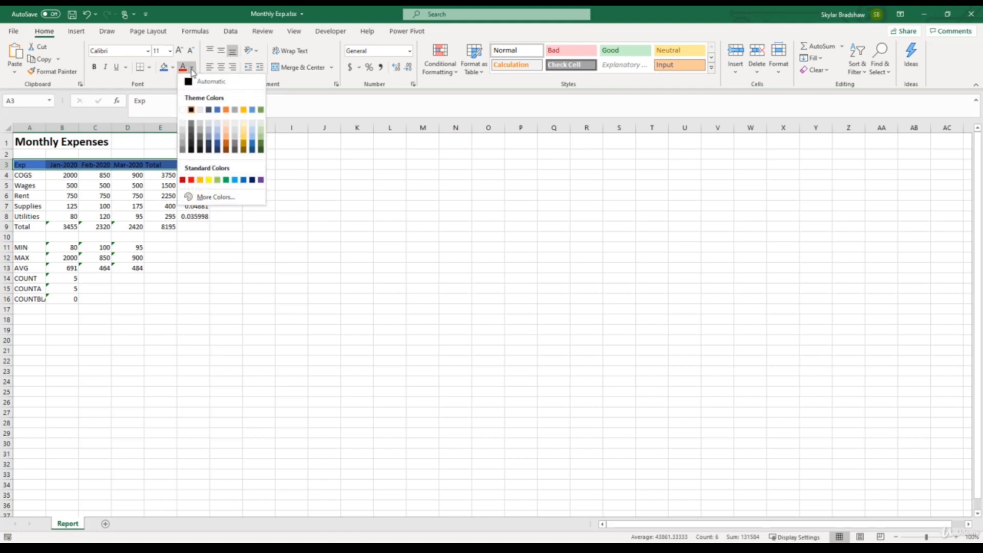
left_click(182, 110)
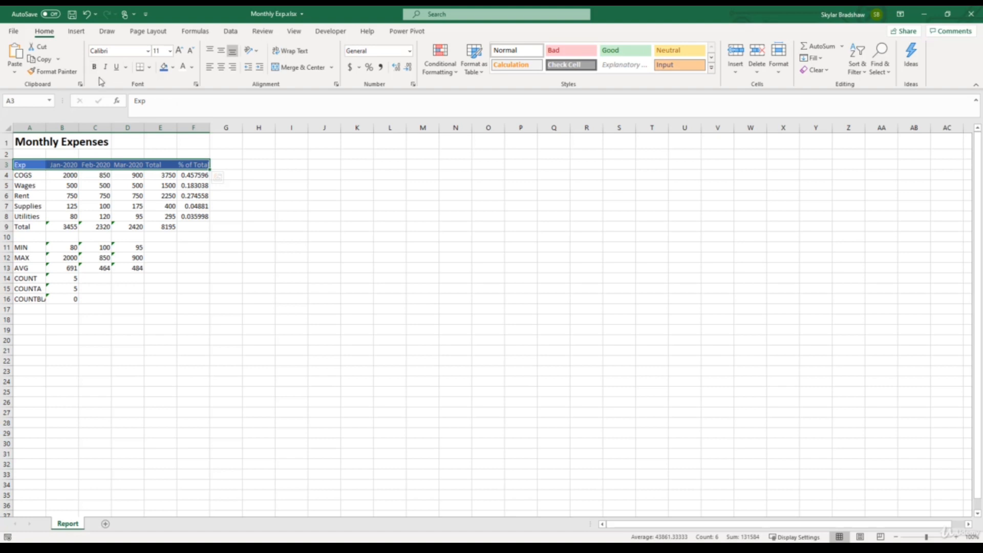
key("ctrl+b")
key("ctrl+b")
Step: Fill the expense labels in A4:A8, from COGS to Utilities, with the light gray theme color
left_click(40, 177)
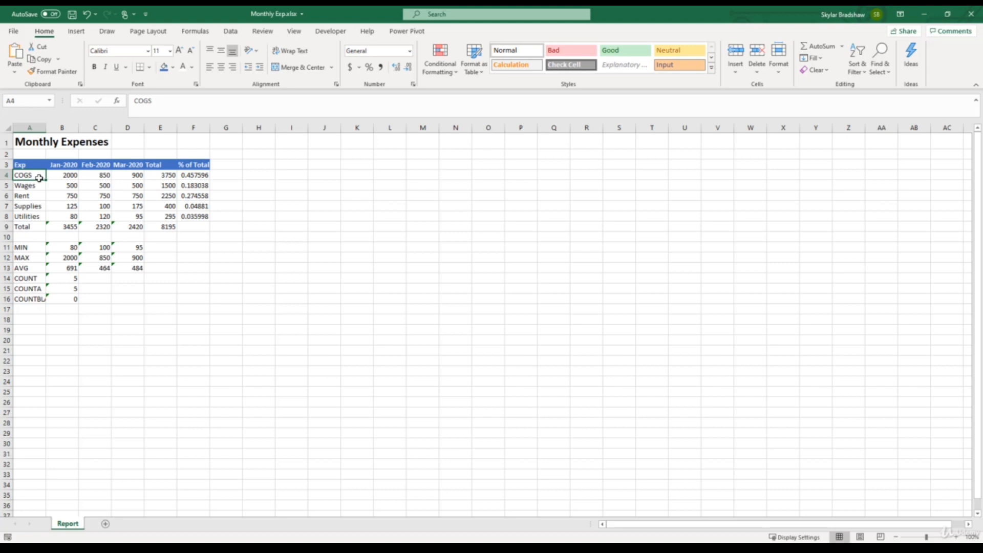
left_click_drag(38, 179, 36, 216)
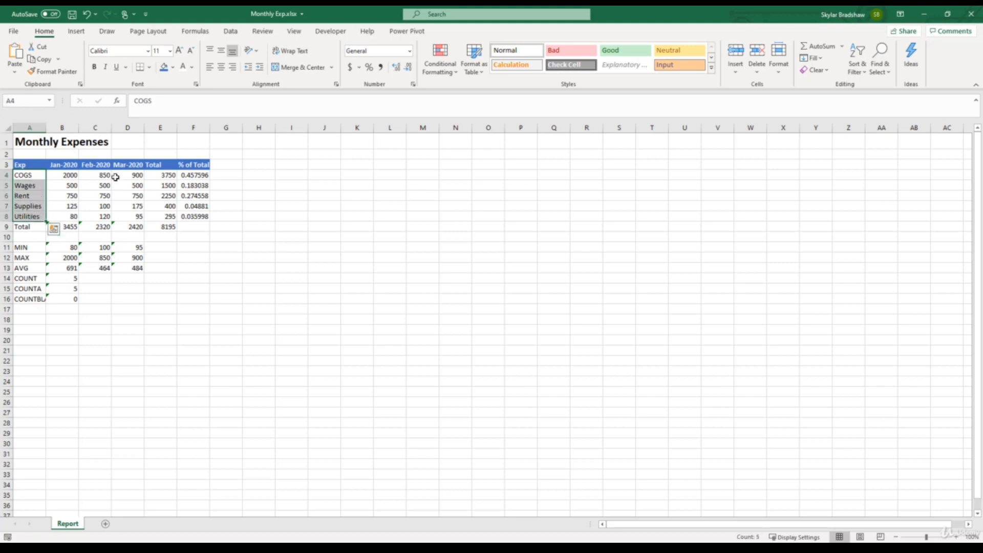
left_click(173, 67)
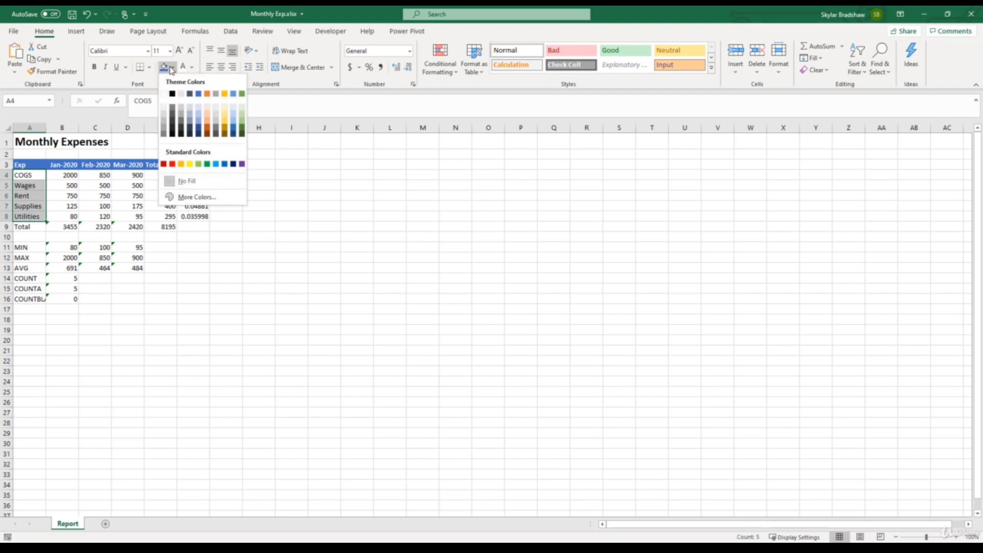
left_click(181, 94)
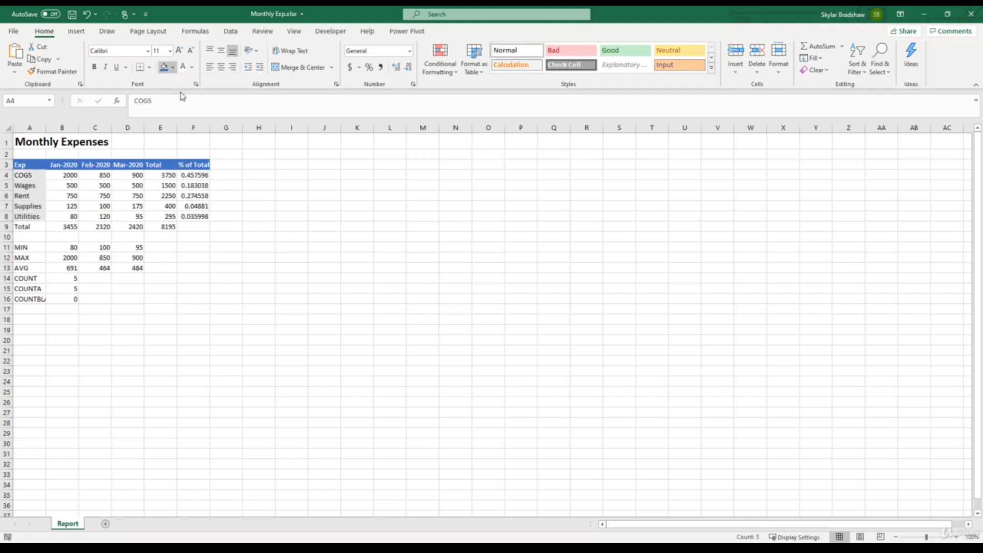
left_click(59, 176)
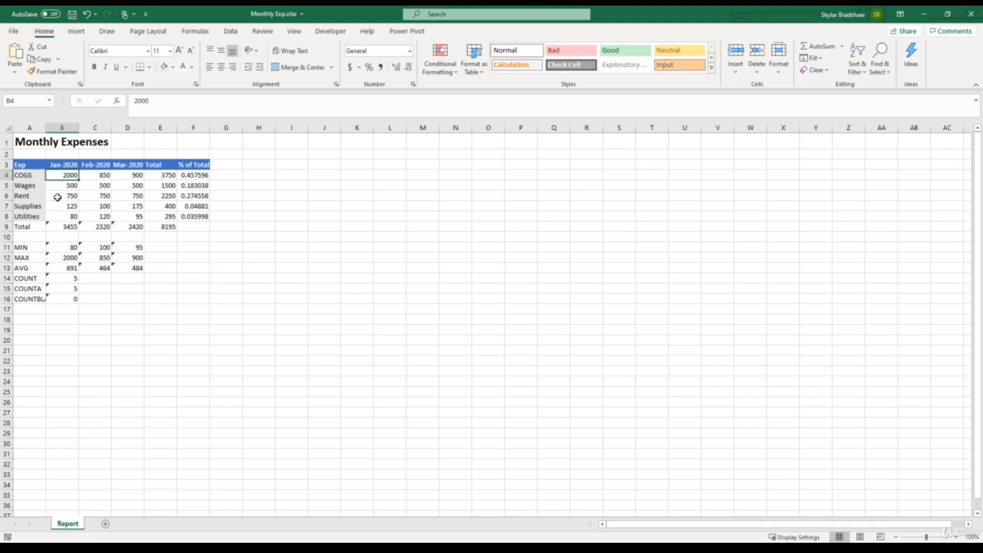
Step: Give the Total column E4:E9 and the Total row A9:D9 a light gold fill and bold text
left_click_drag(162, 176, 161, 226)
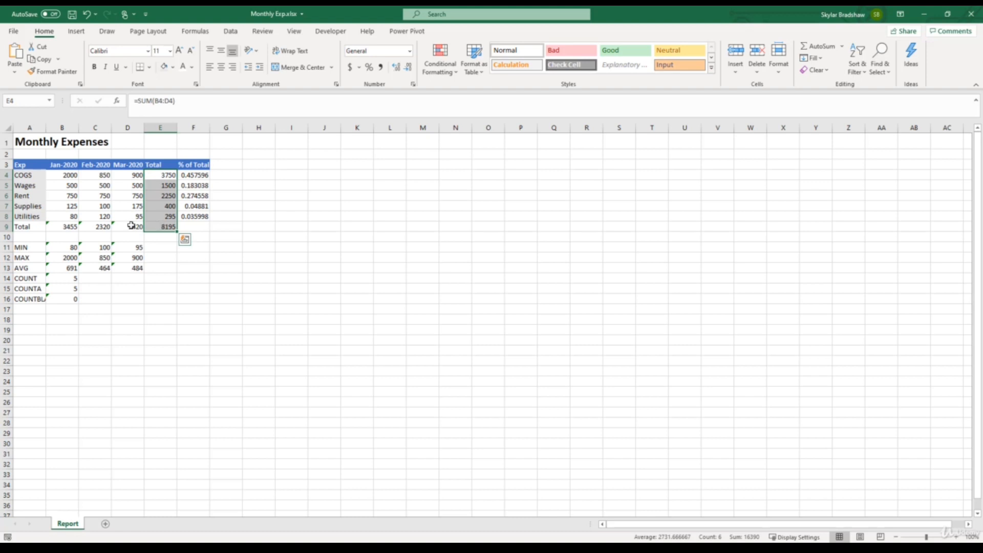
left_click_drag(31, 226, 135, 226)
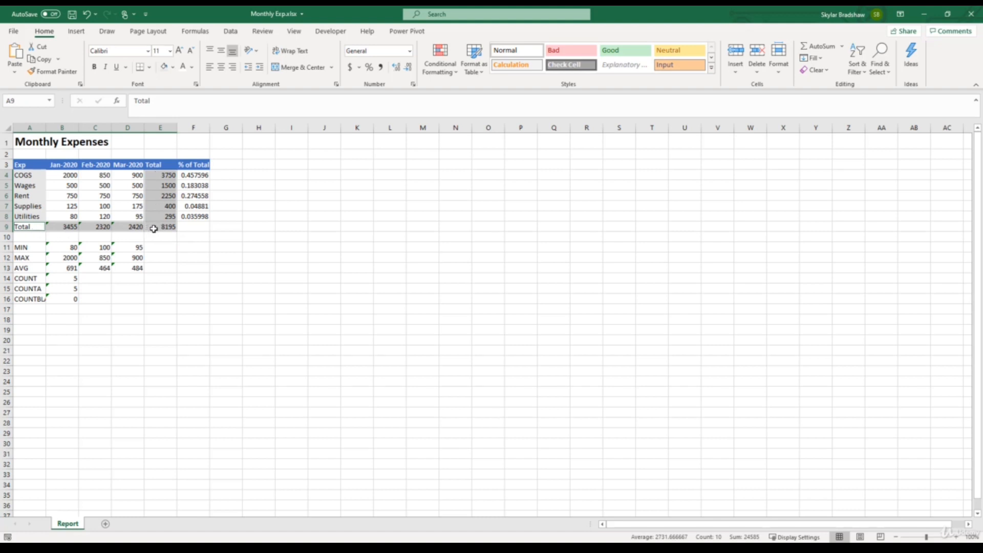
left_click(173, 68)
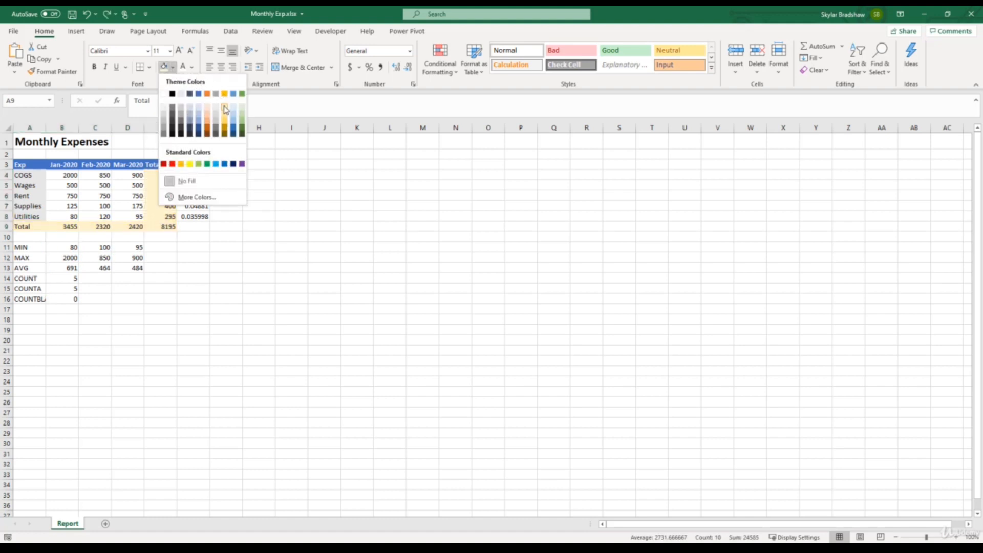
left_click(225, 108)
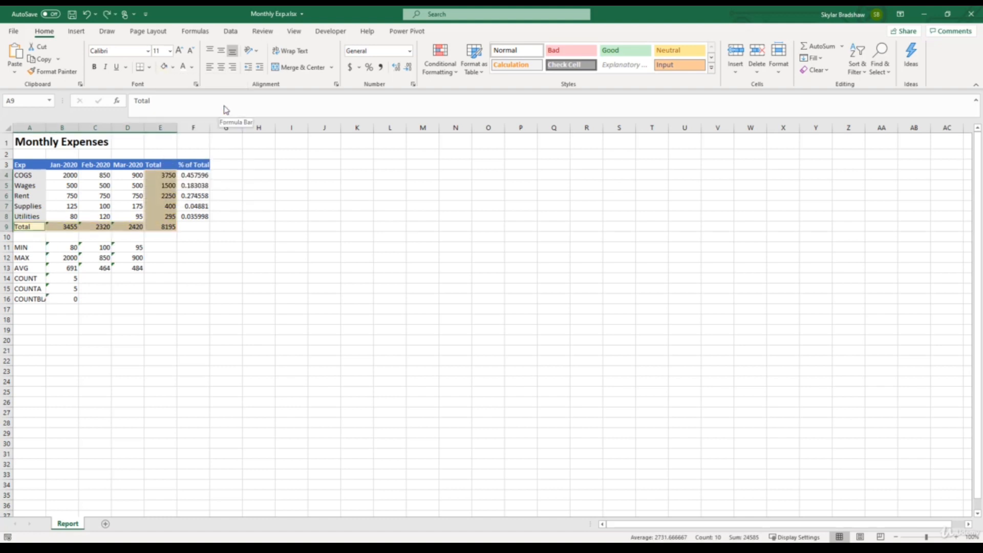
left_click(99, 67)
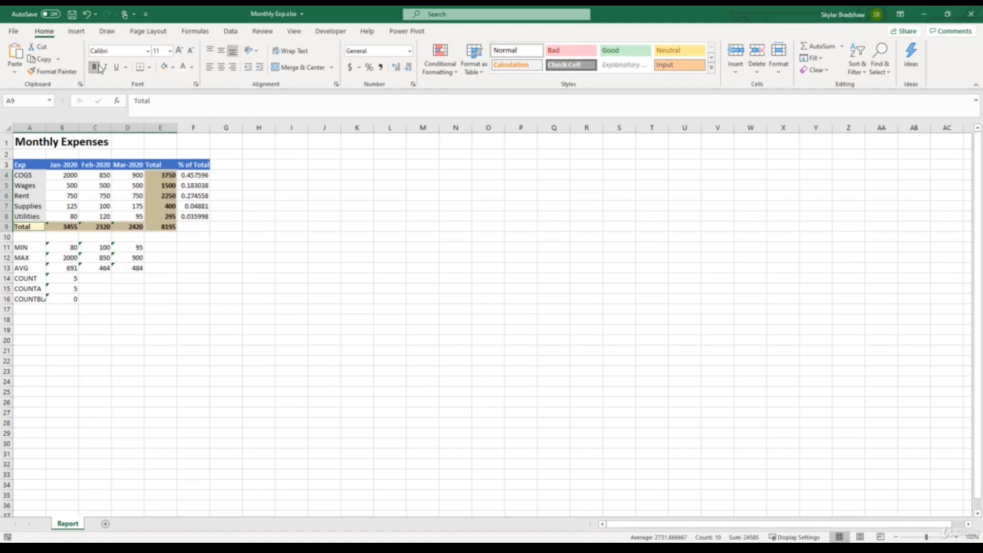
left_click(221, 175)
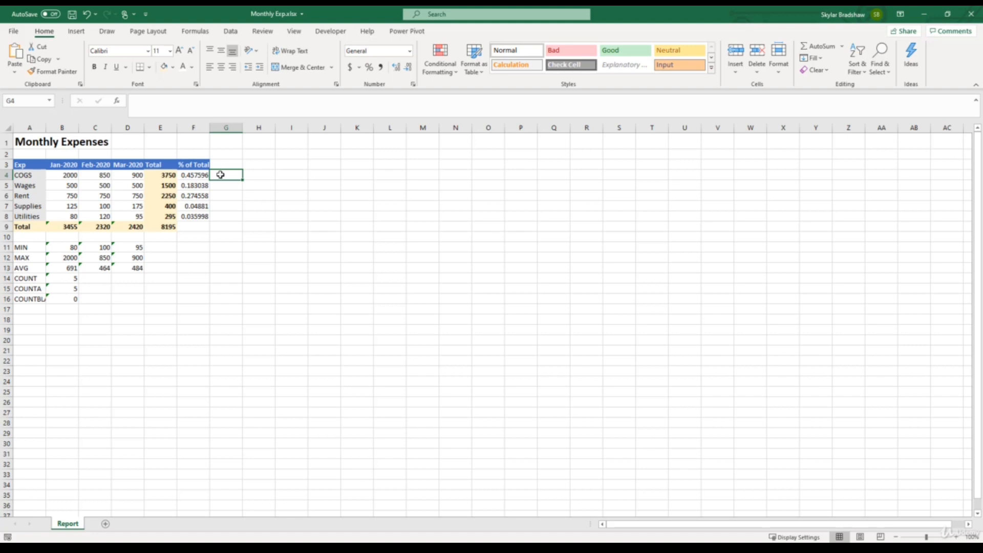
Step: Examine the table's formatted regions: the header row, Total row and monthly figures
left_click(36, 165)
key("shift+Right")
key("shift+Right")
key("shift+Right")
key("shift+Right")
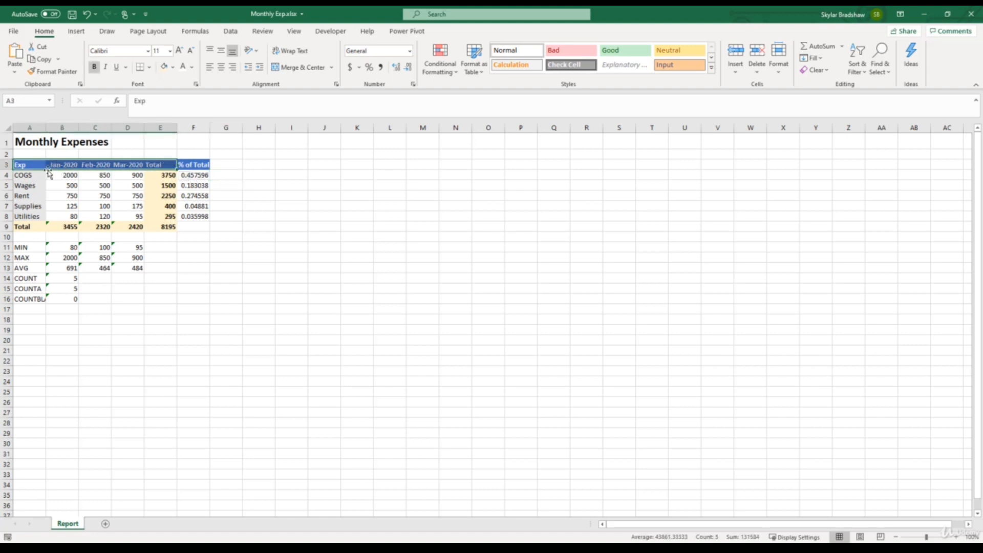
left_click_drag(37, 174, 169, 227)
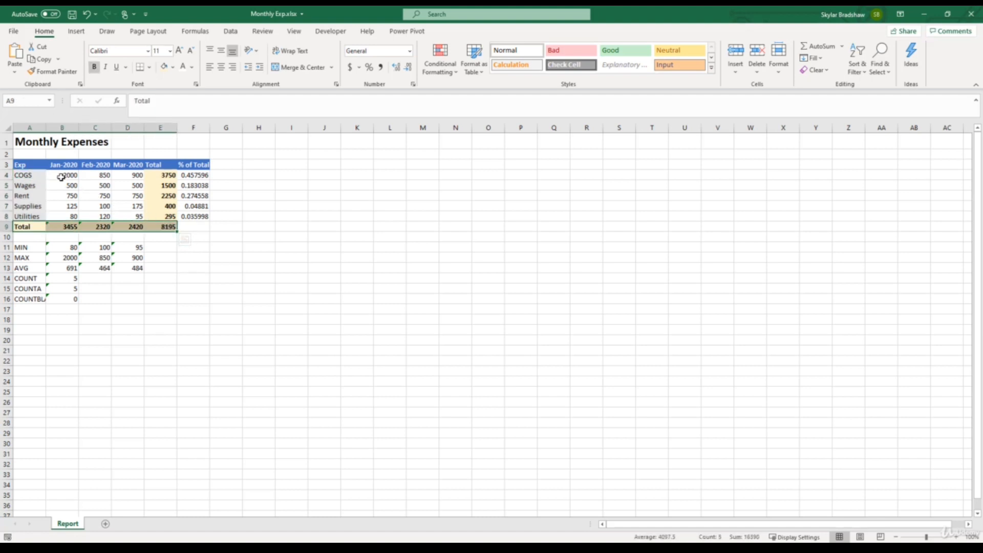
left_click_drag(64, 175, 138, 217)
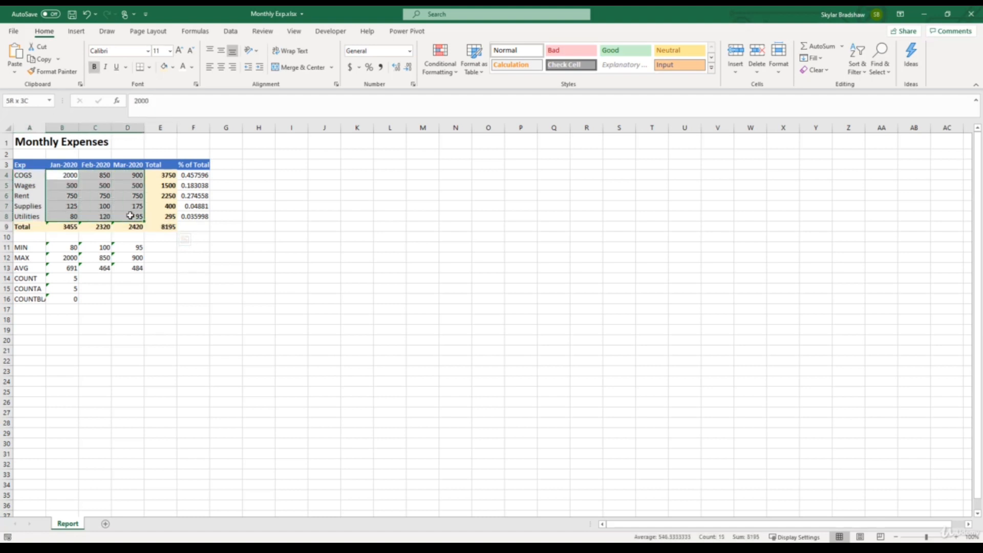
left_click(204, 238)
Step: Make header row 3 taller and widen columns B through F equally
left_click_drag(23, 164, 186, 164)
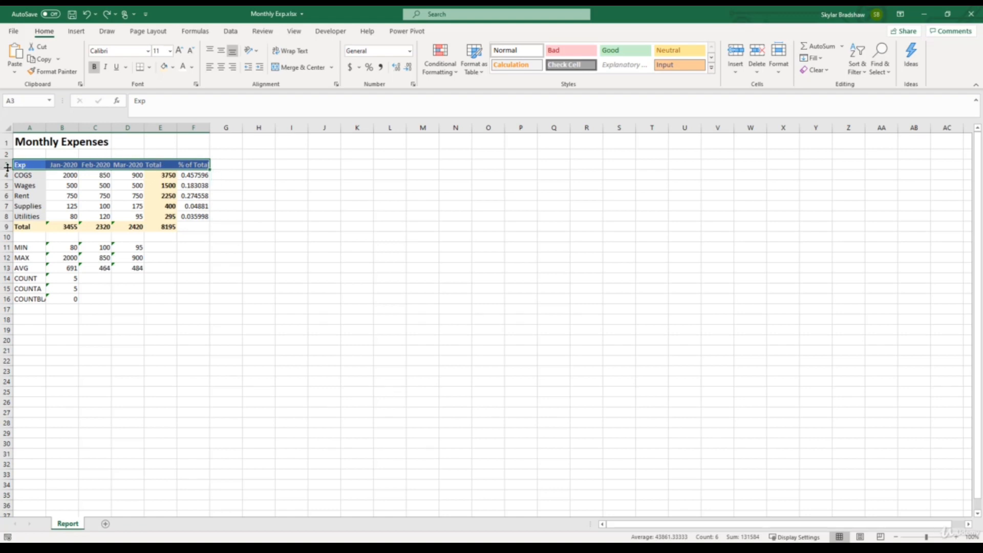
left_click_drag(7, 169, 6, 176)
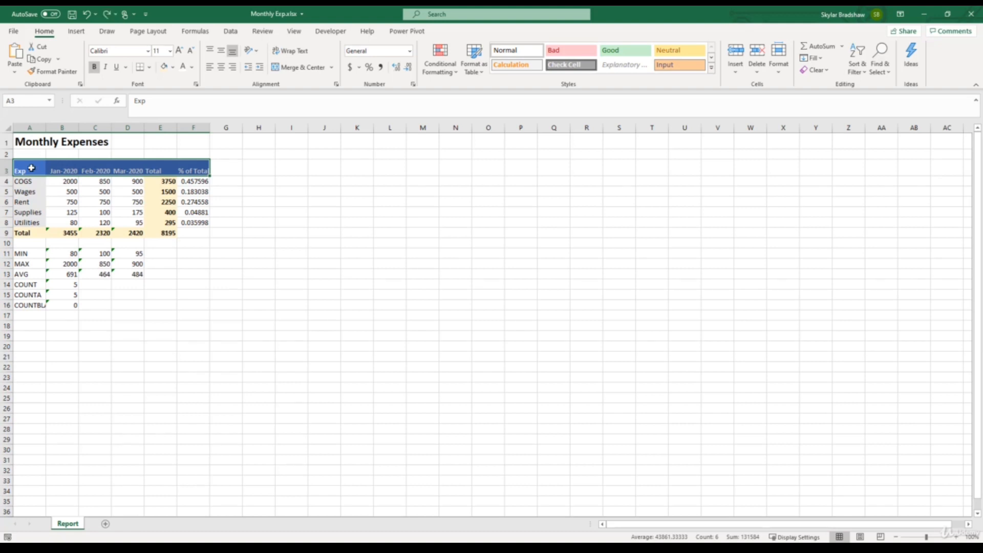
left_click_drag(62, 127, 184, 128)
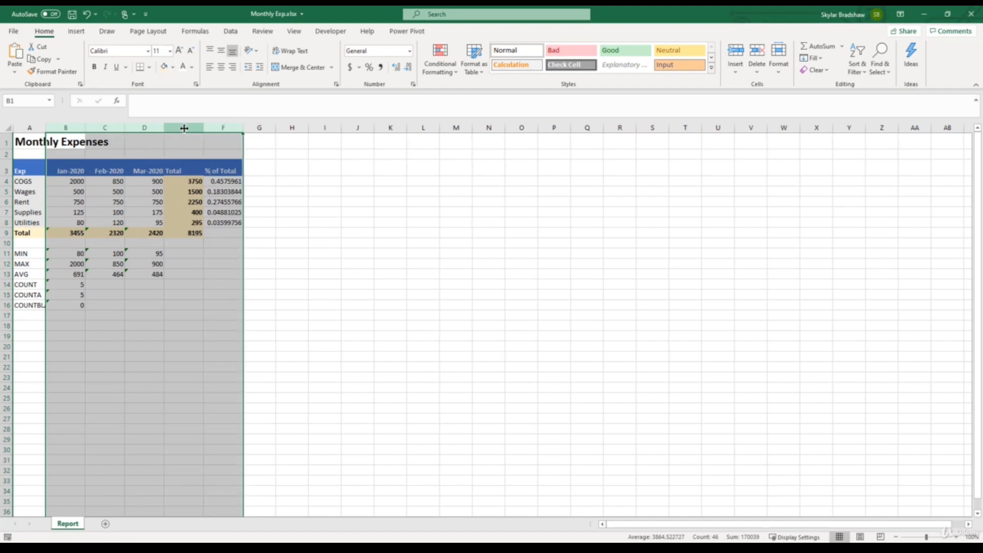
left_click(194, 137)
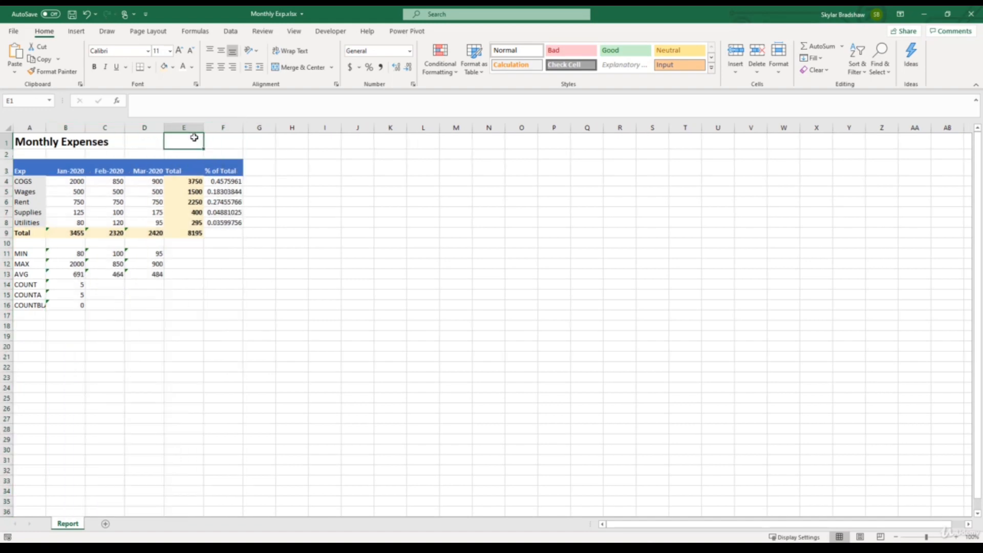